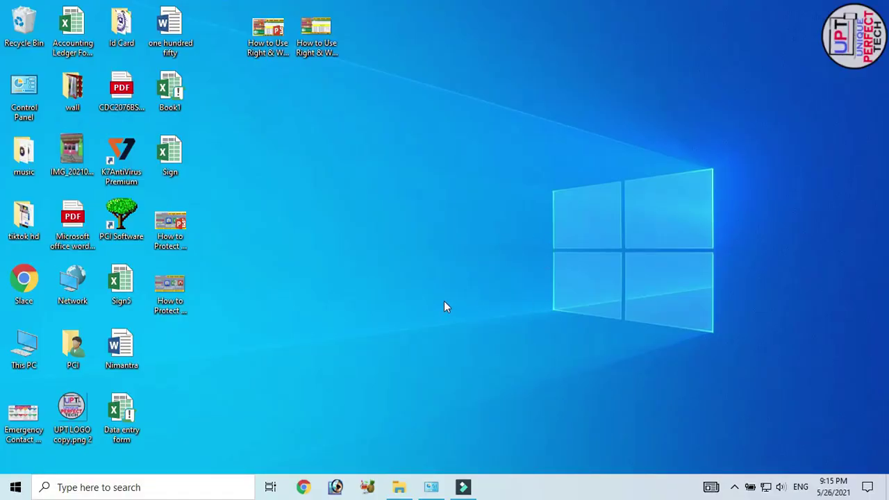
Open the Sign workbook and enter 1 in I12 and 0 in I13 to show a tick and cross.
double_click(178, 161)
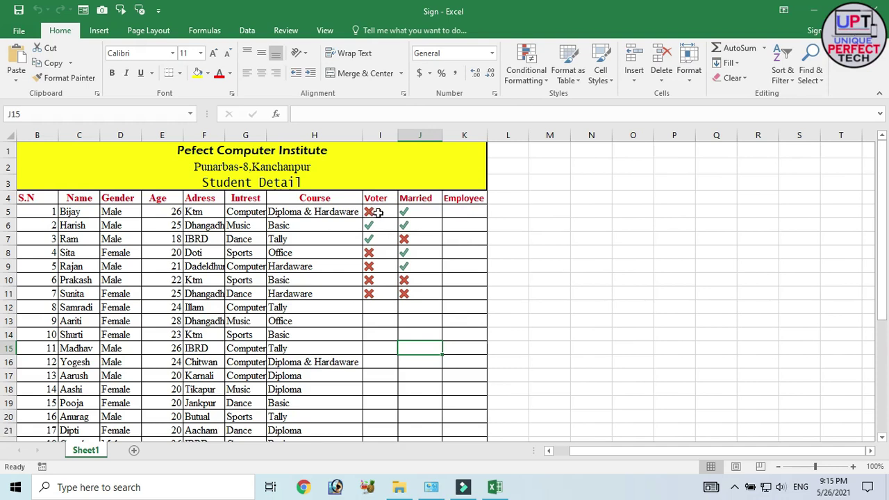
left_click(376, 308)
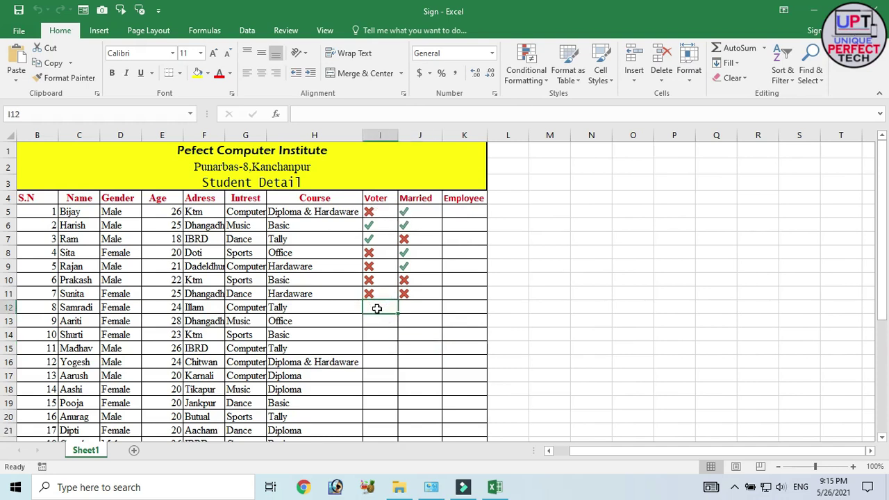
type("1")
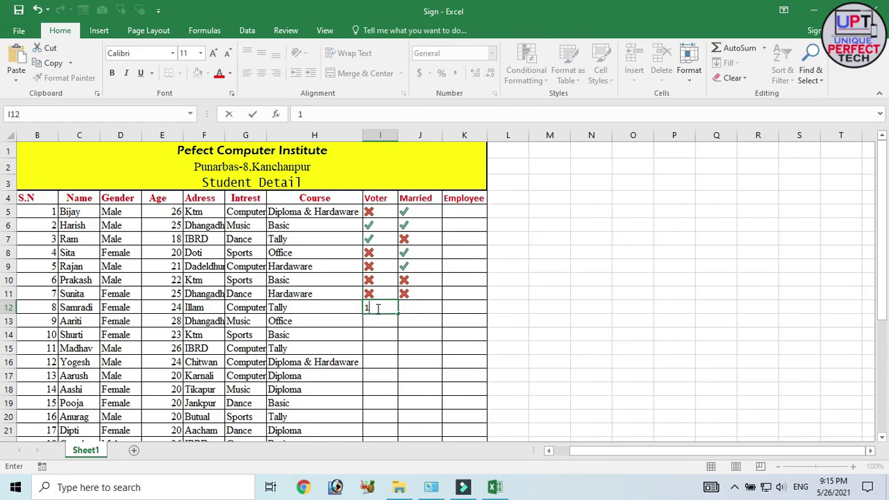
key("Return")
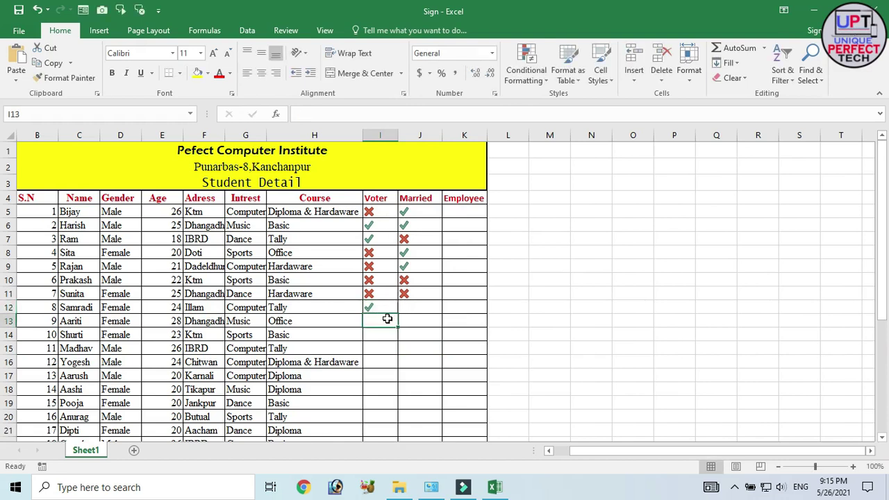
type("0")
key("Return")
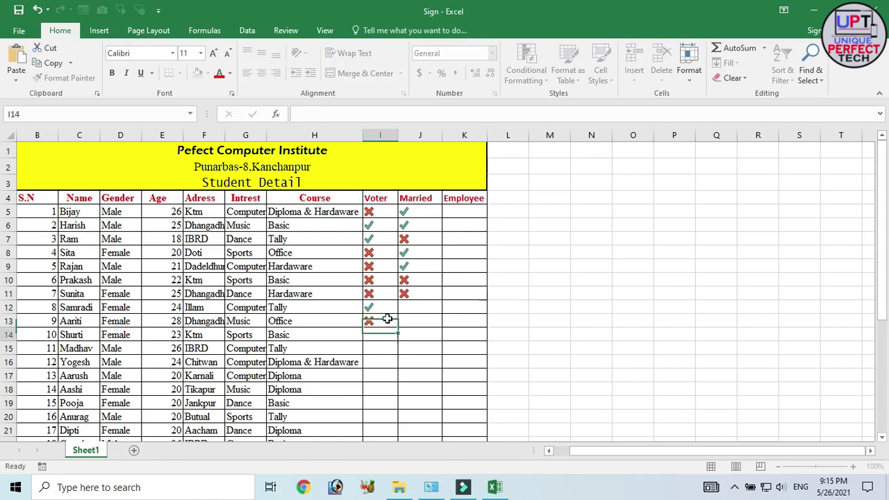
left_click(535, 265)
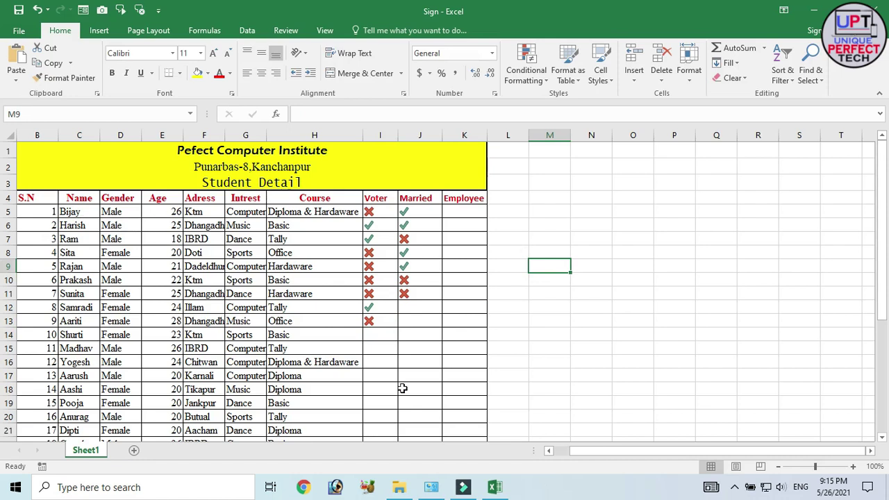
Select the Voter, Married and Employee cells from I5 to K34.
left_click_drag(623, 452, 616, 451)
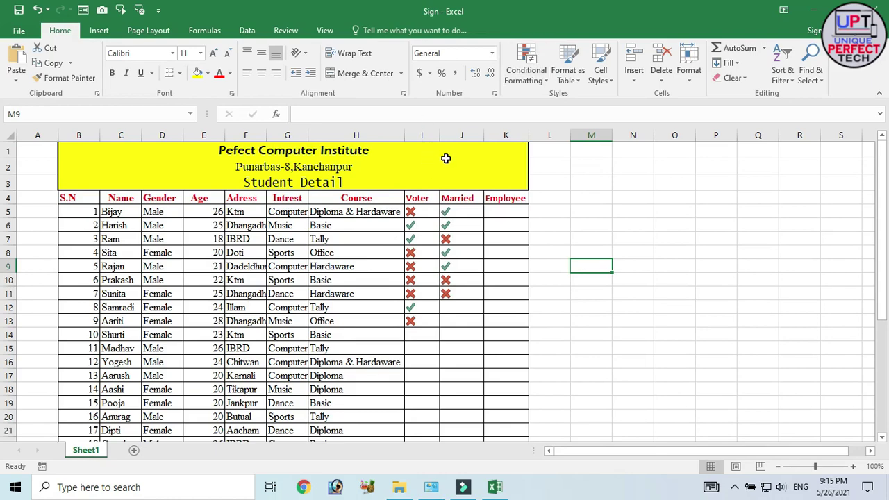
mouse_move(411, 211)
left_mouse_down()
mouse_move(505, 466)
mouse_move(516, 417)
mouse_move(508, 413)
left_mouse_up()
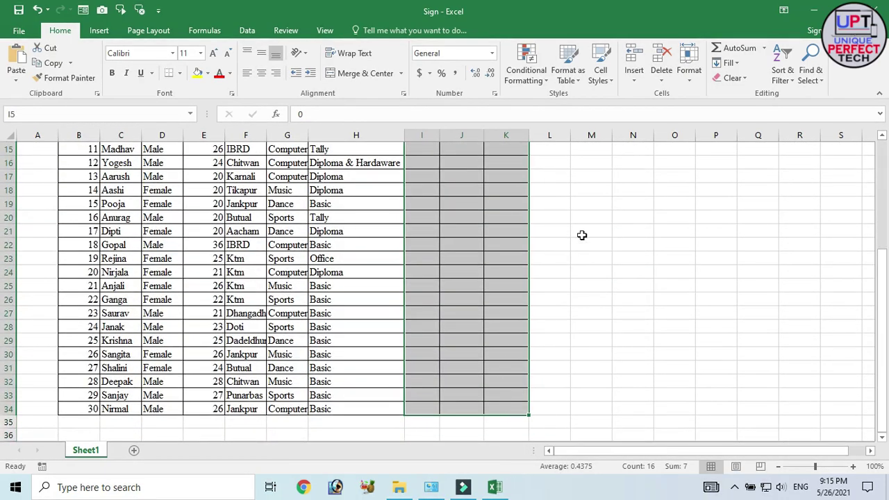
Clear the formats from I5:K34, removing the tick/cross icons and borders, then reselect the range.
scroll(605, 211, "up", 3)
scroll(604, 211, "up", 2)
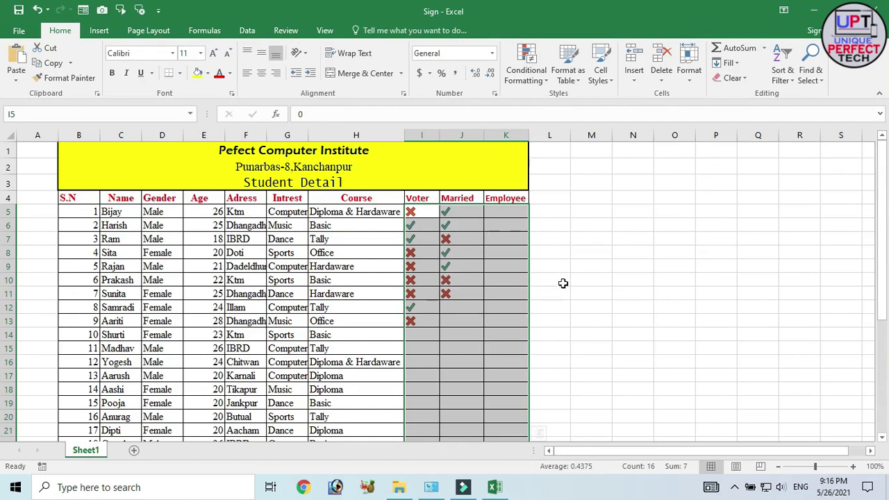
left_click(734, 78)
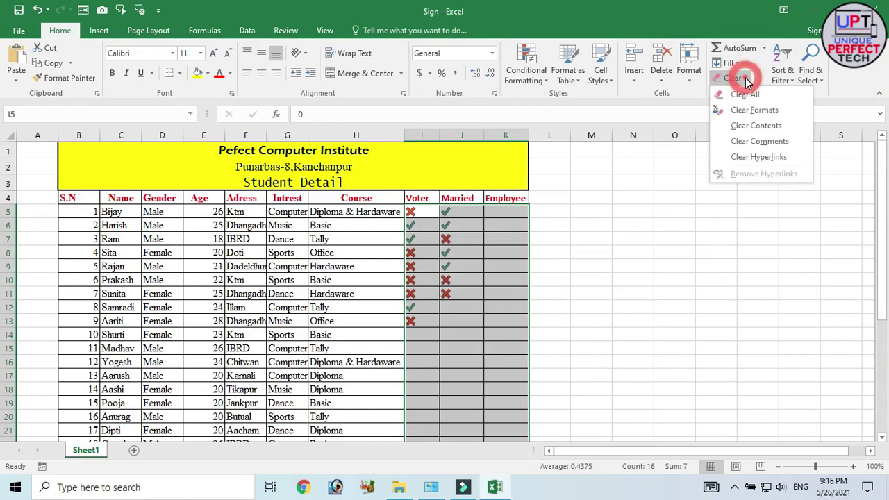
left_click(760, 111)
left_click(590, 221)
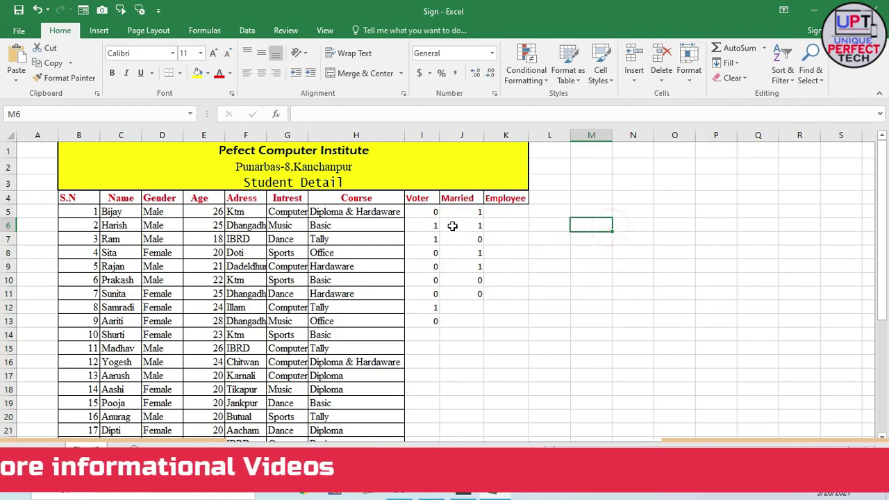
mouse_move(438, 225)
left_mouse_down()
mouse_move(512, 441)
mouse_move(515, 407)
mouse_move(506, 421)
left_mouse_up()
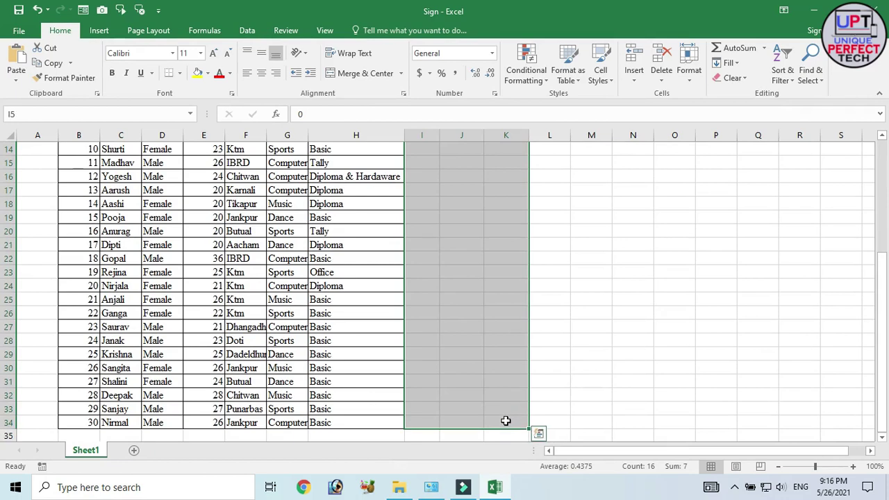
scroll(506, 421, "up", 5)
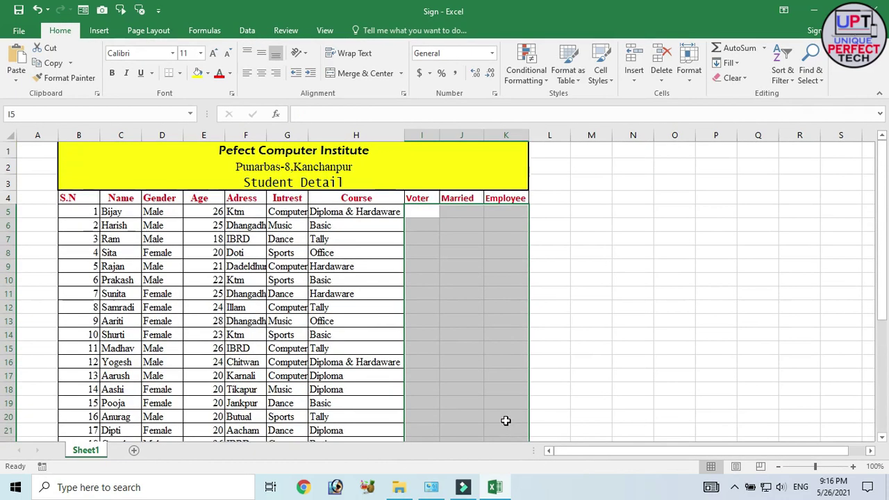
Apply All Borders to the status cells I5:K34 and reselect them down to row 34.
left_click(177, 73)
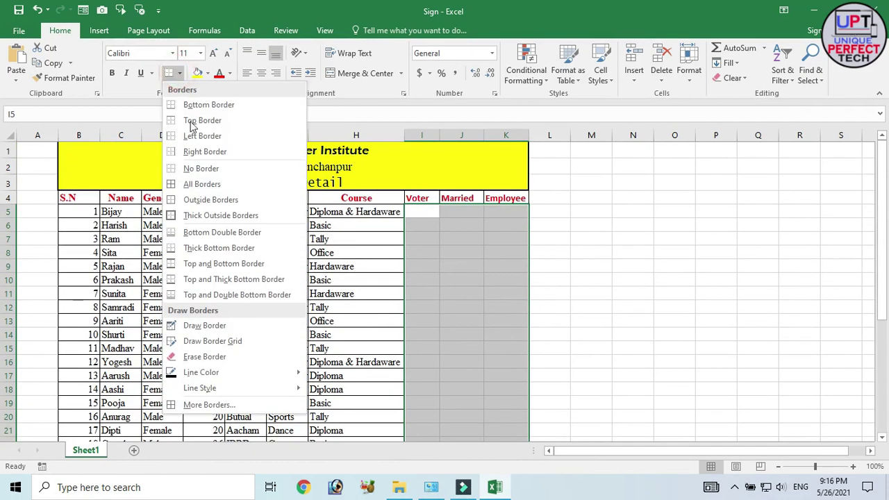
left_click(196, 185)
left_click(599, 265)
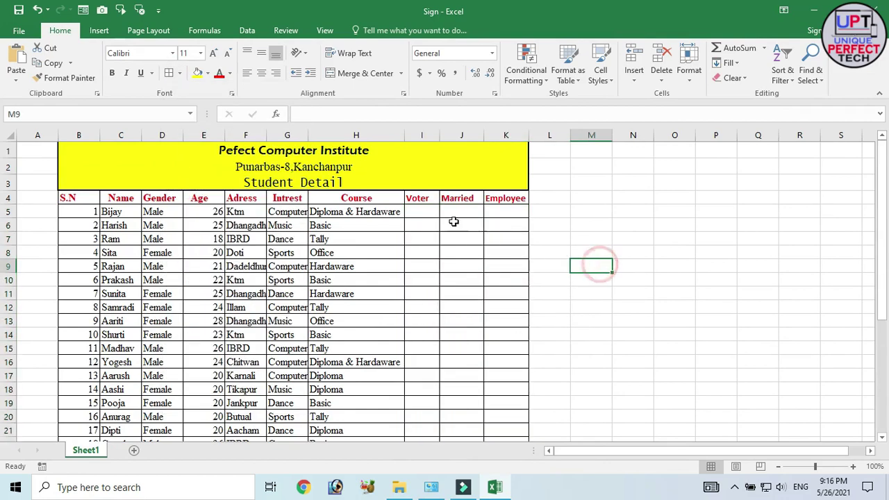
left_click_drag(425, 209, 494, 460)
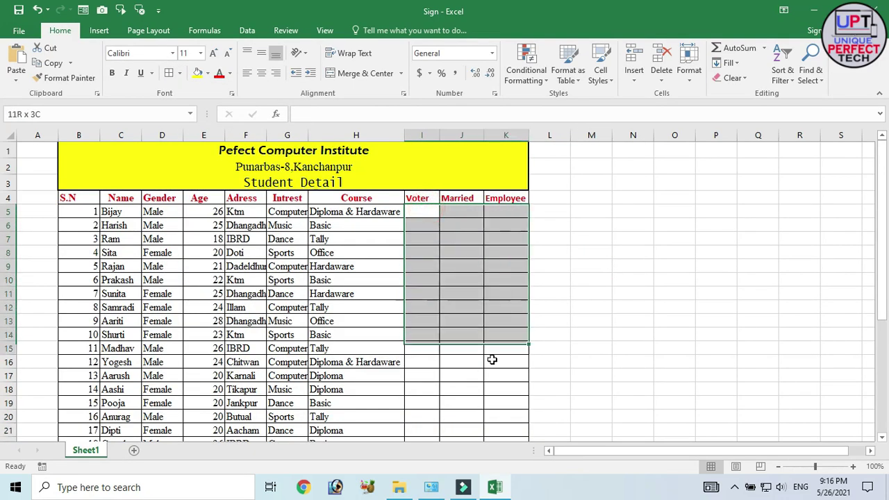
left_click_drag(493, 460, 502, 421)
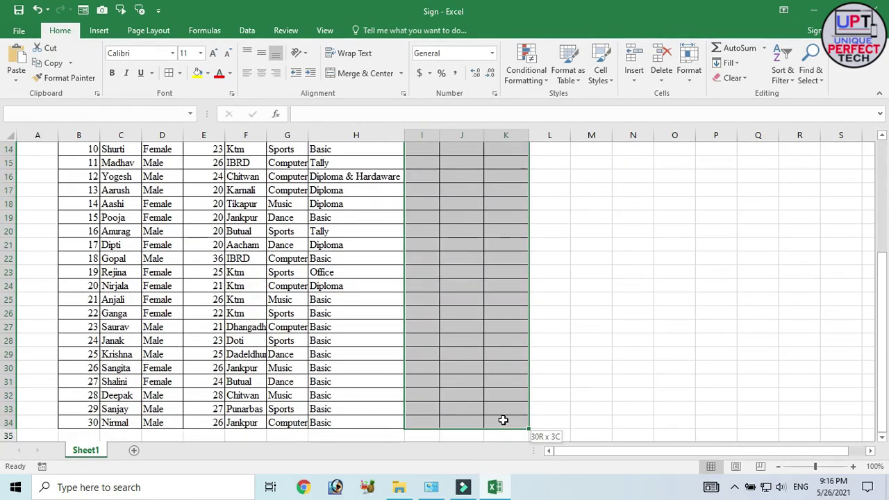
Start a new conditional formatting rule using the 3 Symbols (Uncircled) icon set.
left_click(546, 82)
mouse_move(563, 191)
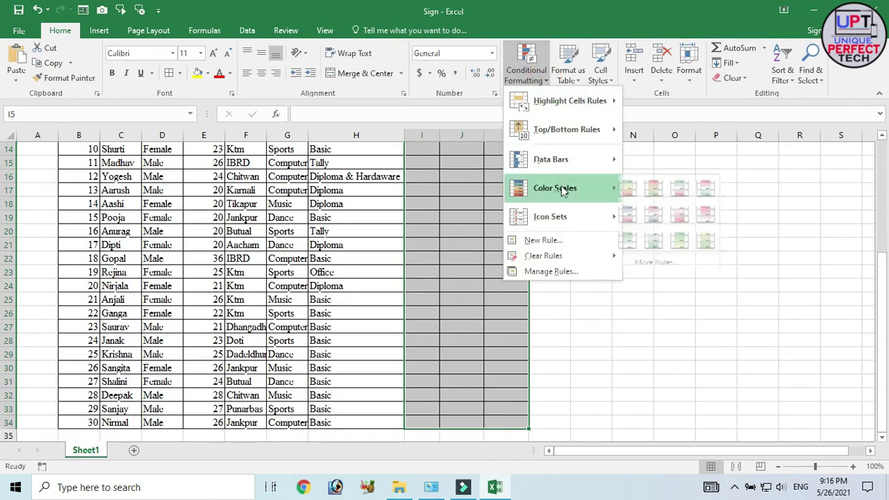
left_click(560, 241)
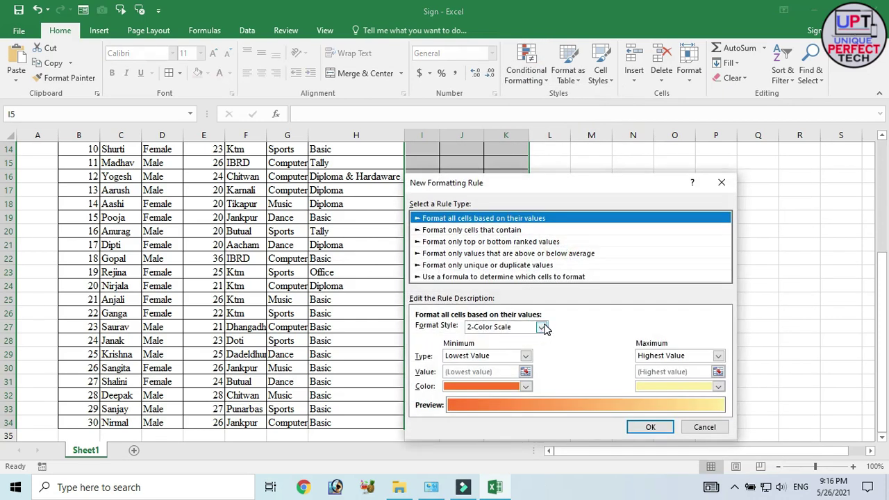
left_click(541, 327)
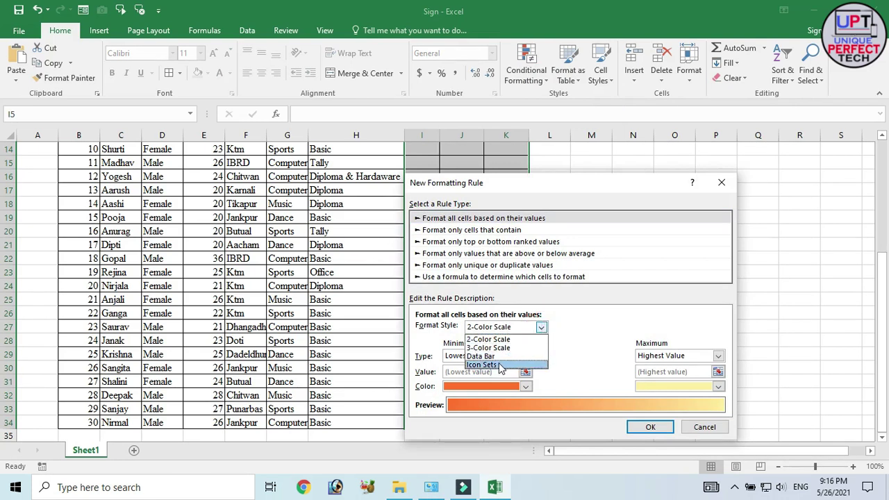
left_click(500, 366)
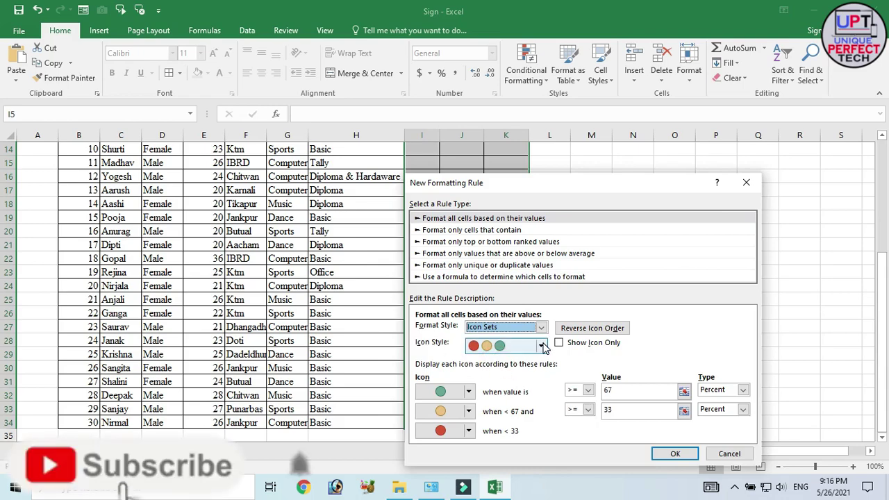
left_click(542, 346)
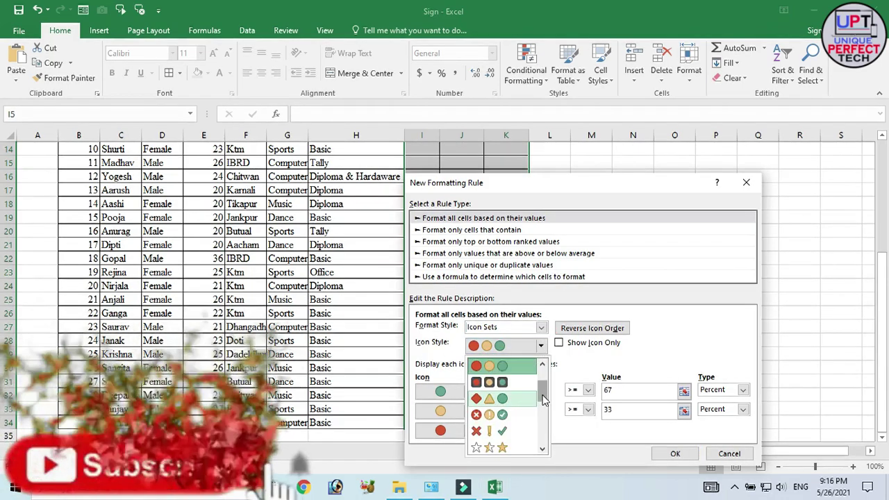
scroll(486, 393, "down", 2)
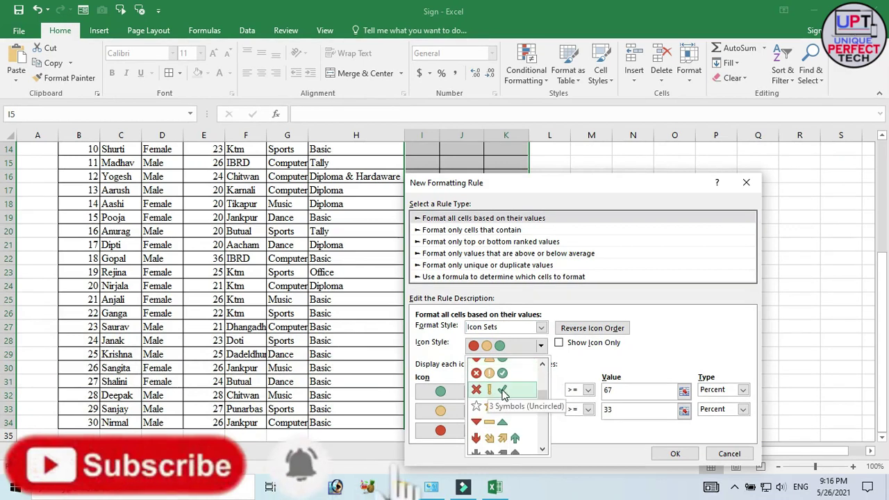
left_click(507, 393)
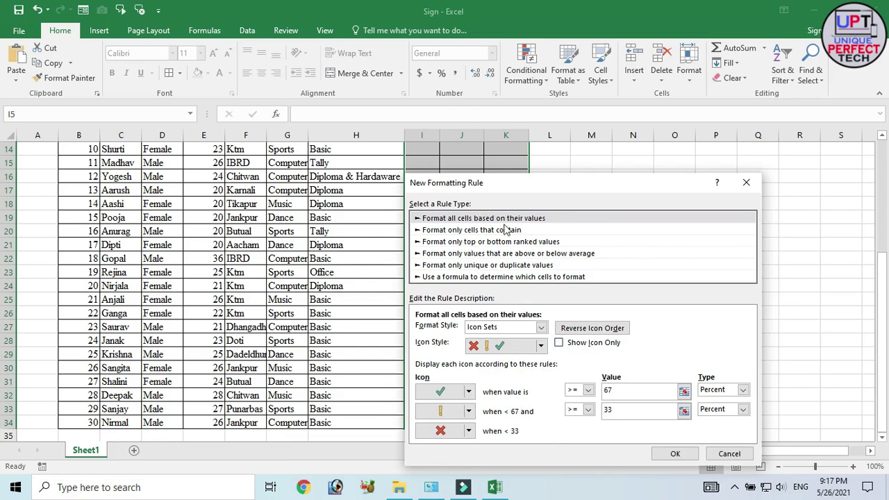
Set the rule to icons only: tick at value 1, red cross middle icon, no icon for the lowest.
left_click(560, 344)
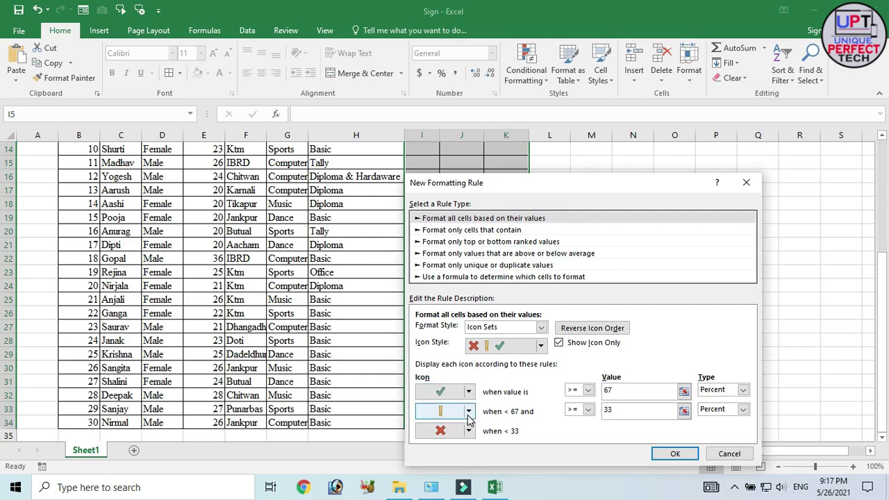
left_click(469, 412)
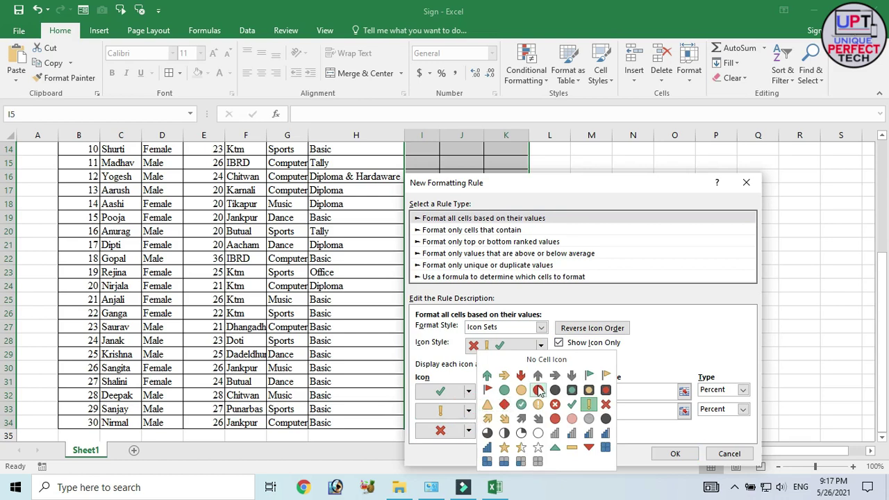
left_click(606, 405)
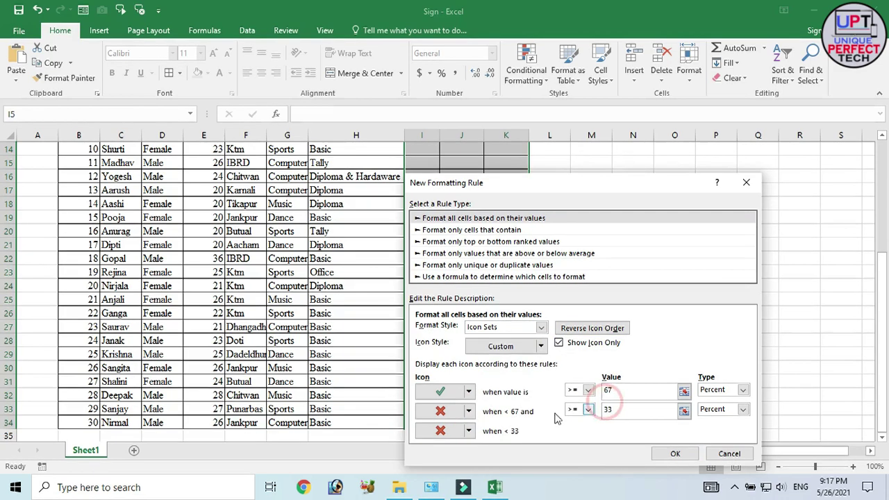
left_click(469, 431)
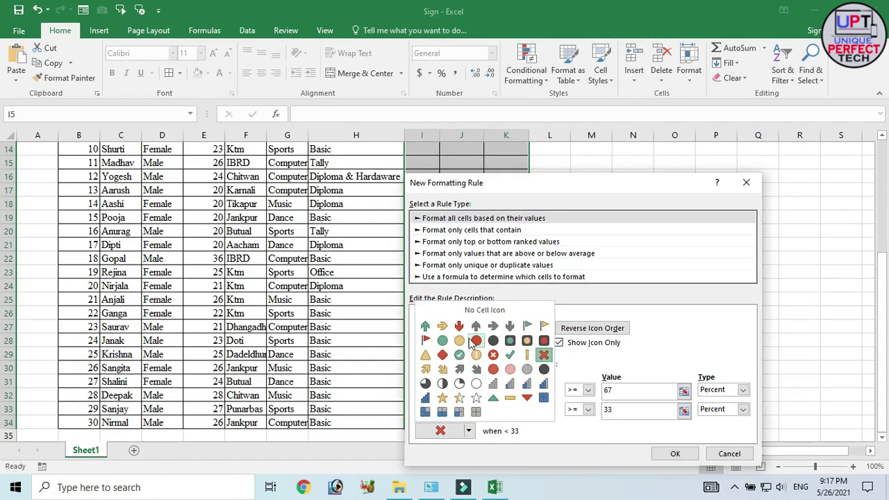
left_click(487, 311)
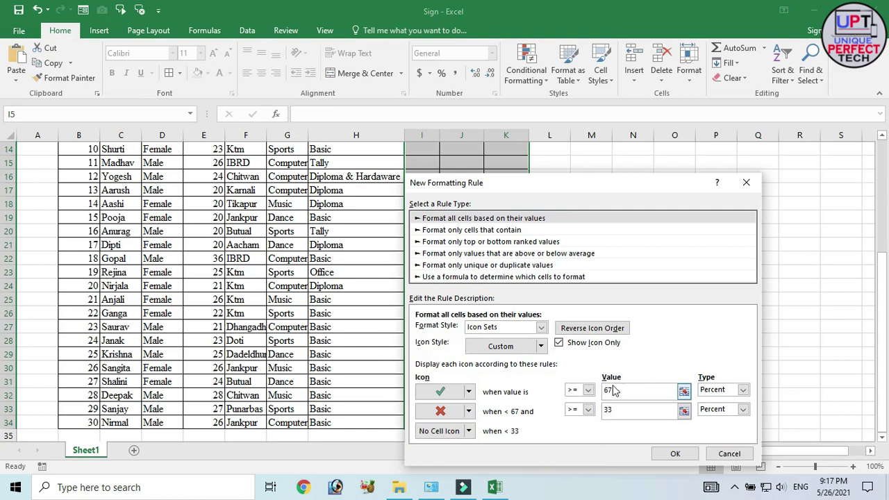
double_click(633, 390)
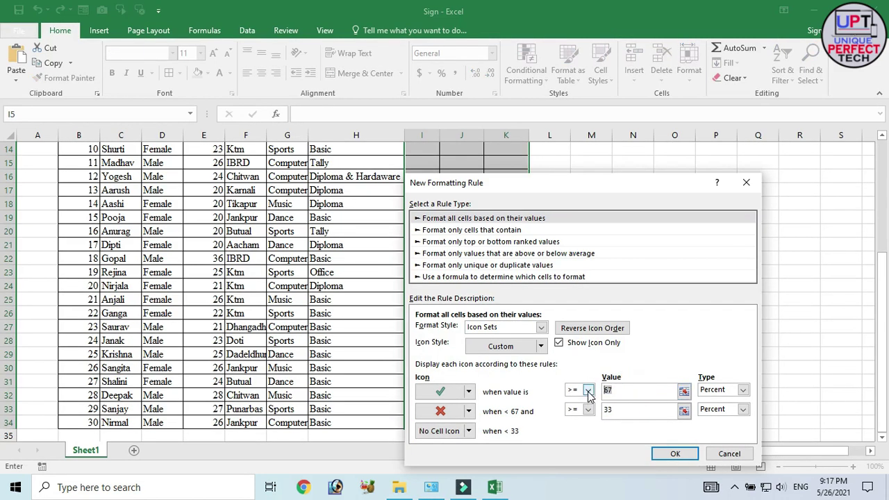
type("1")
double_click(634, 410)
type("0")
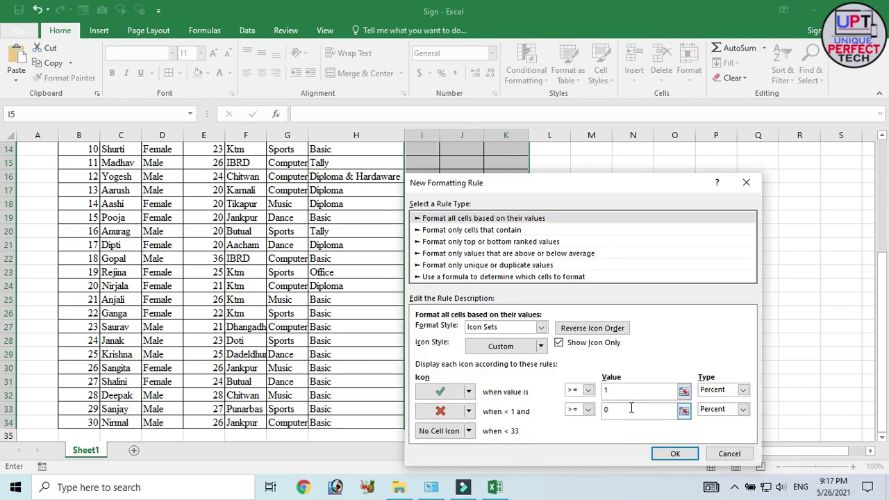
Apply the icon rule to the Voter, Married and Employee columns.
left_click(678, 456)
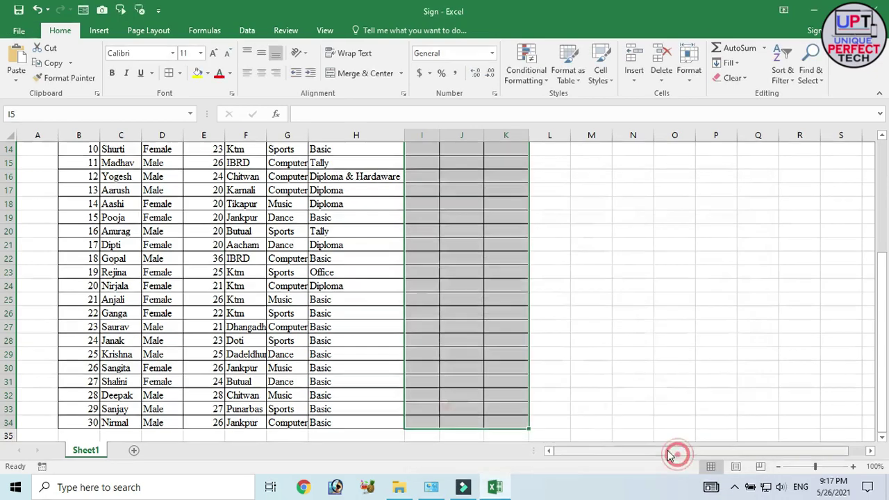
left_click(630, 340)
scroll(496, 243, "up", 4)
scroll(497, 243, "up", 1)
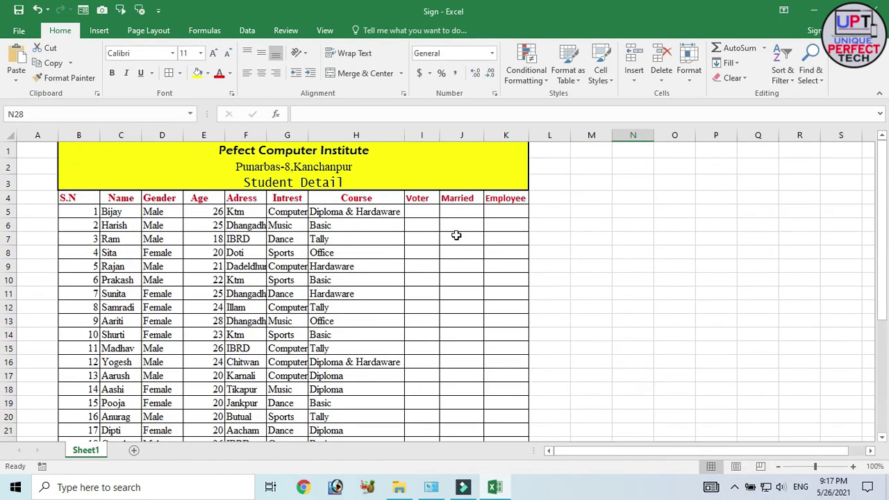
Enter 1 and 0 in Voter cells I5:I6 and Married cells J5:J6.
left_click(424, 212)
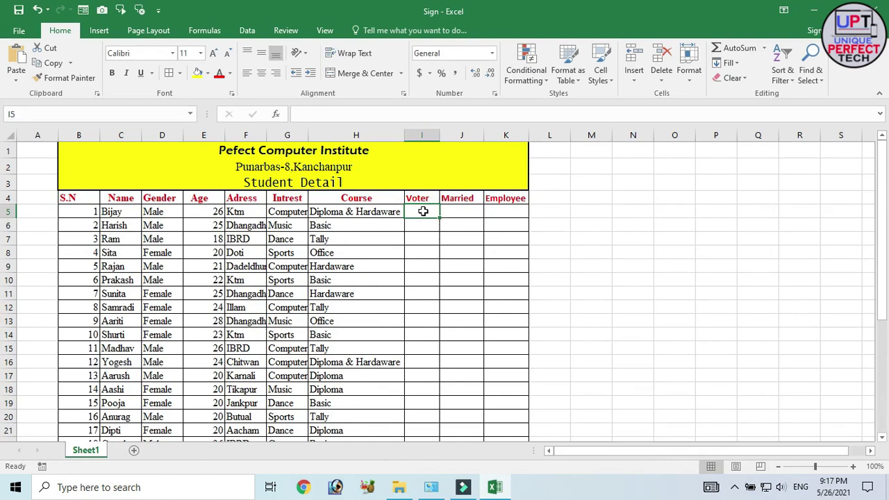
type("1")
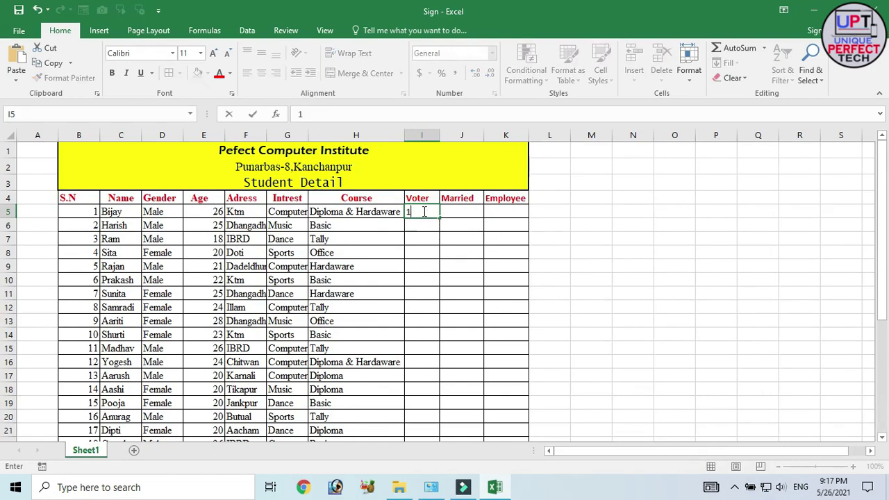
key("Return")
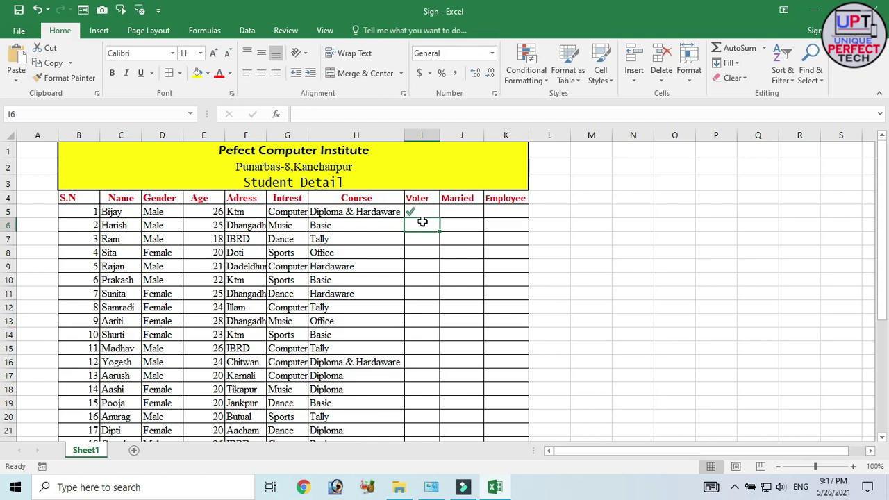
type("0")
key("Return")
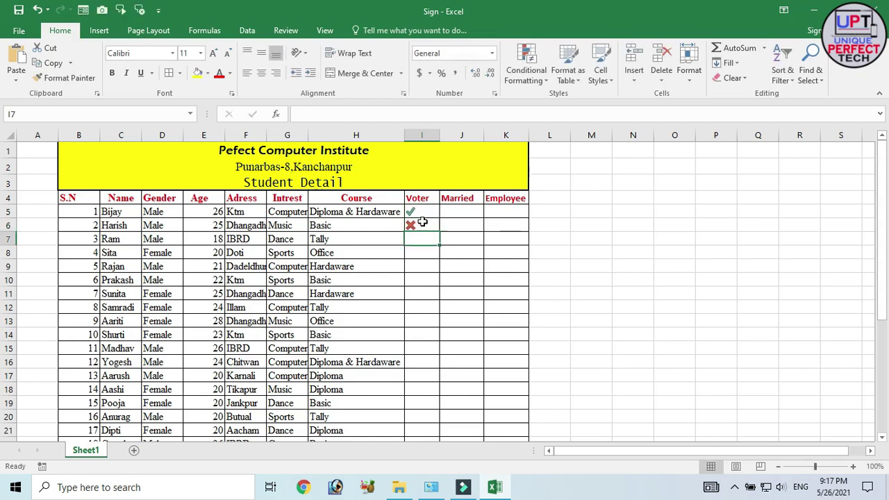
left_click(455, 213)
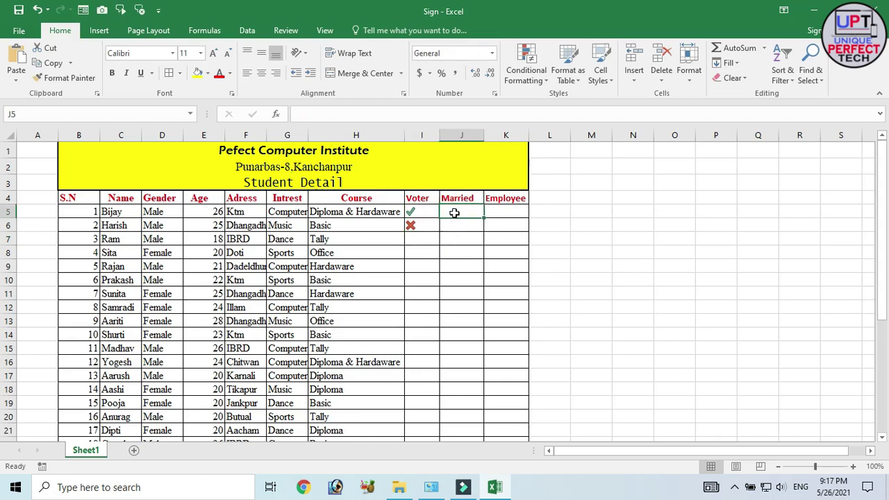
type("1")
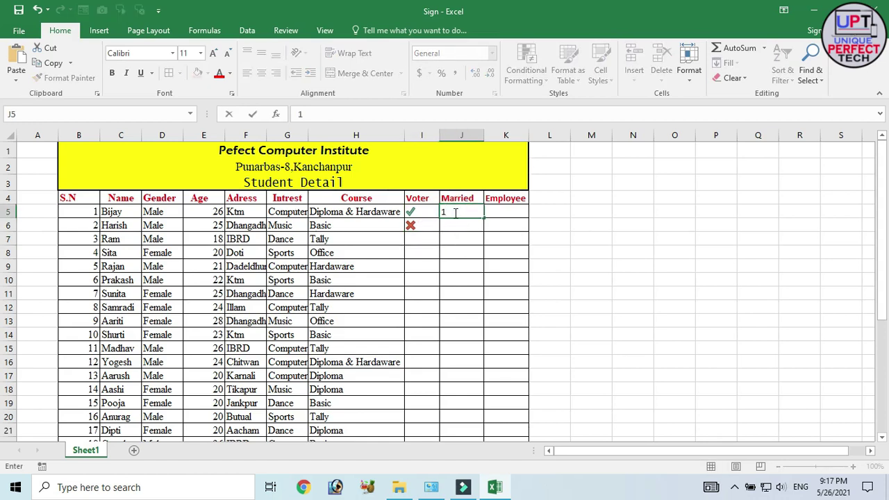
key("Return")
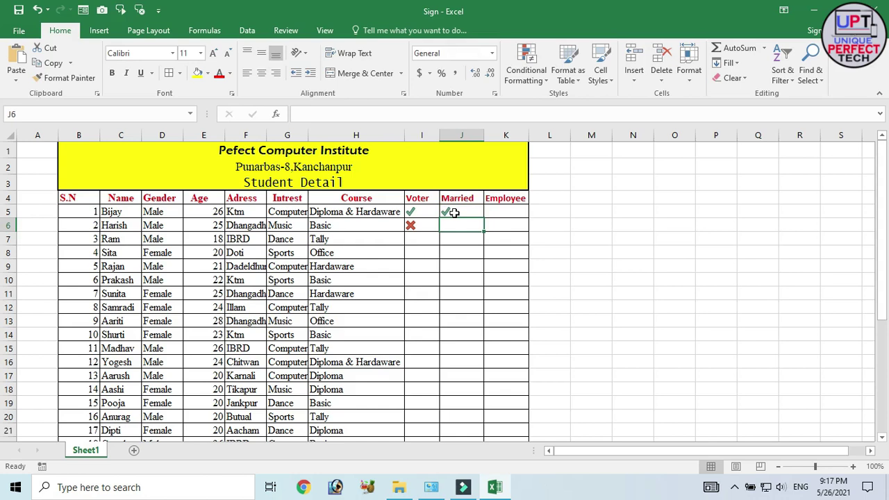
type("0")
key("Return")
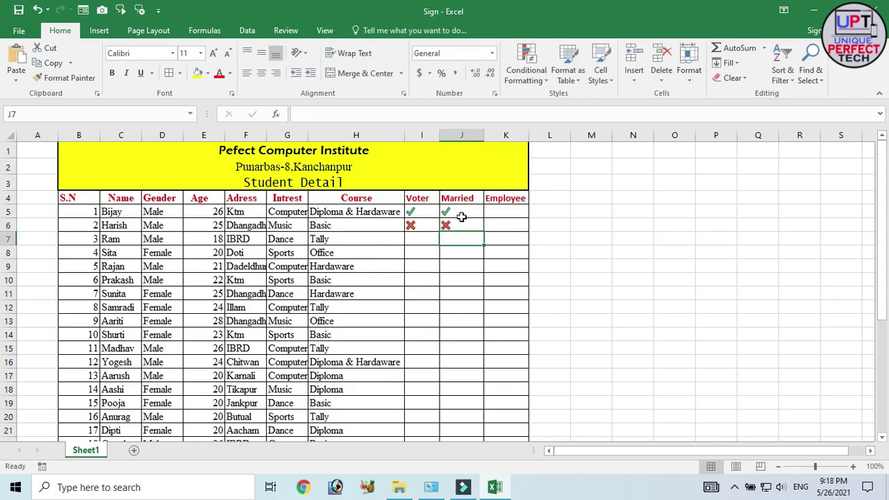